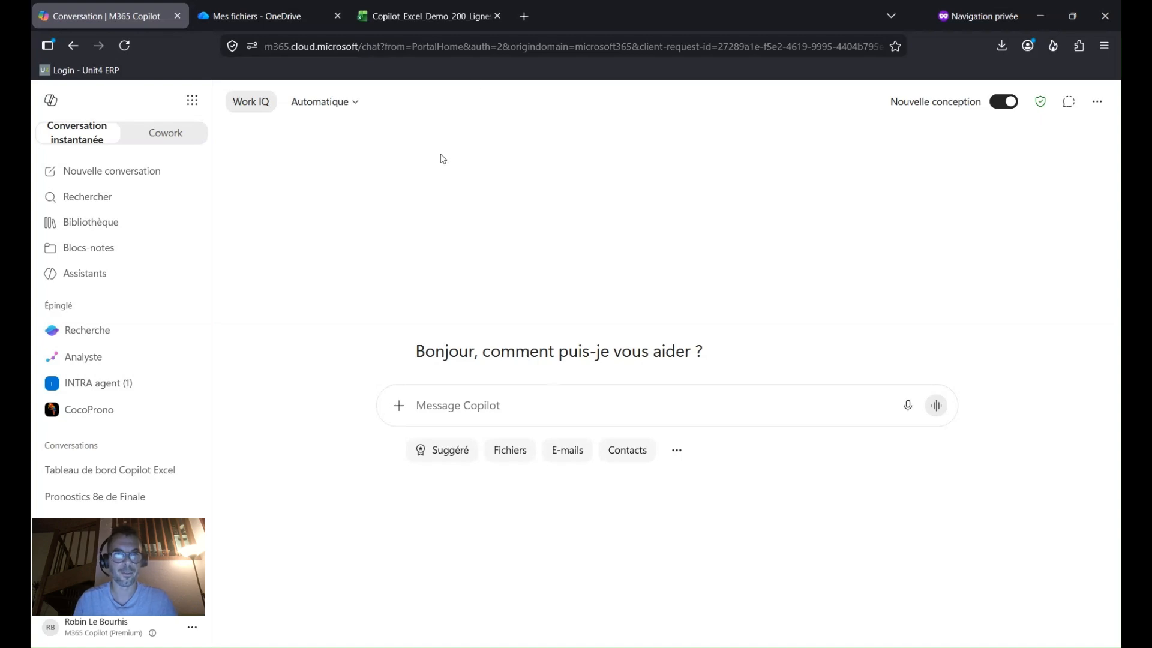
Switch to the Copilot_Excel_Demo_200_Lignes workbook in Excel and look through its data sheets, ending on Sales_Data.
{"action": "left_click", "coordinate": [442, 16]}
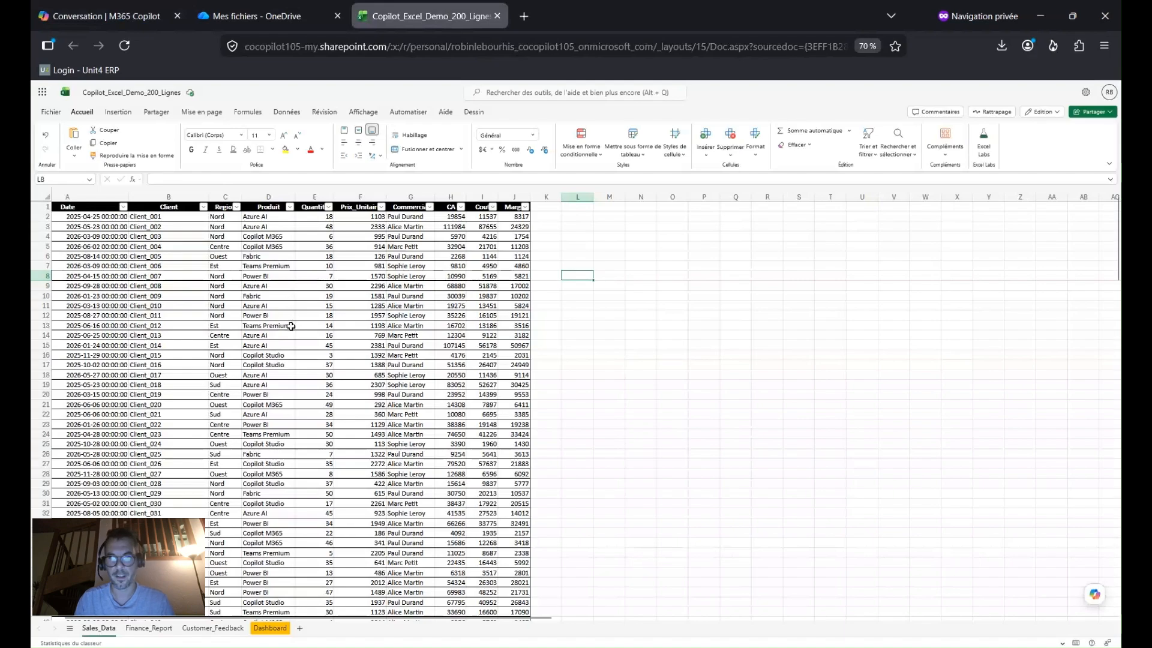
{"action": "scroll", "coordinate": [291, 330], "scroll_direction": "down", "scroll_amount": 7}
{"action": "scroll", "coordinate": [291, 333], "scroll_direction": "down", "scroll_amount": 5}
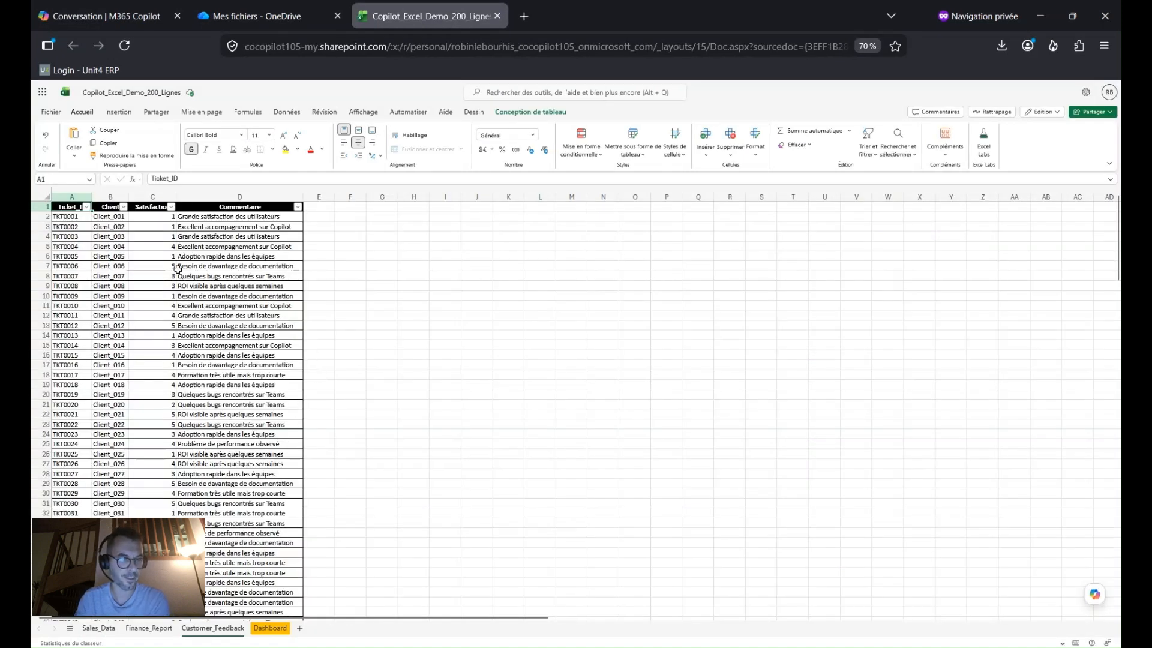
{"action": "left_click", "coordinate": [99, 629]}
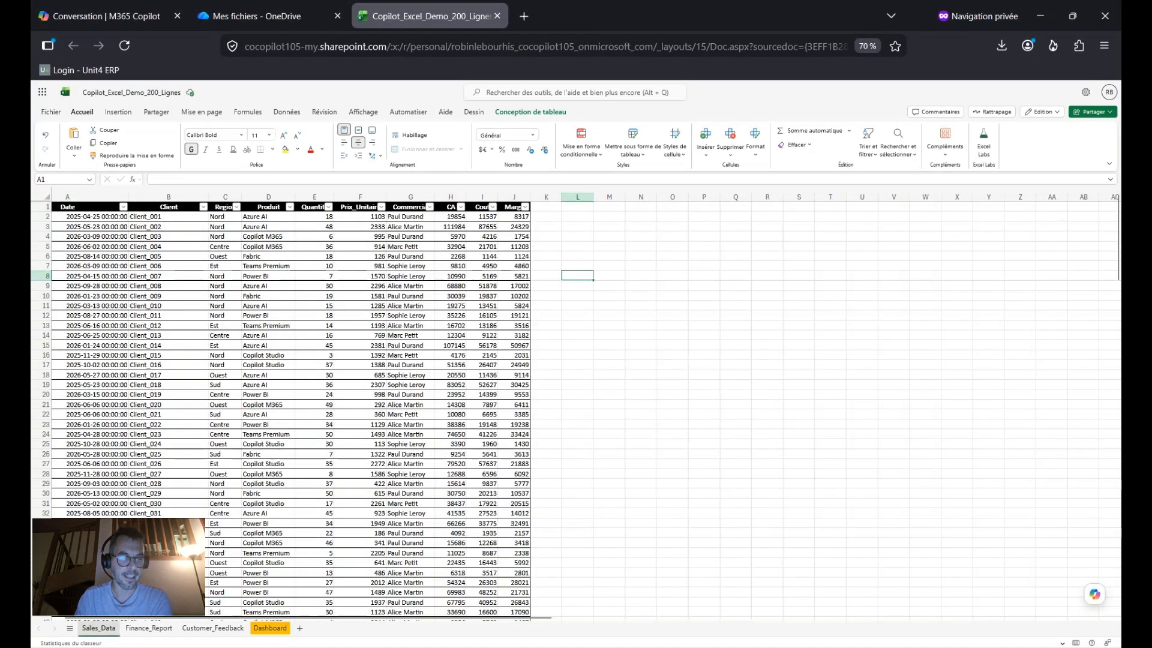
Switch to the M365 Copilot chat and draft the prompt "Génère moi un tableau de bord HTML".
{"action": "left_click", "coordinate": [128, 28]}
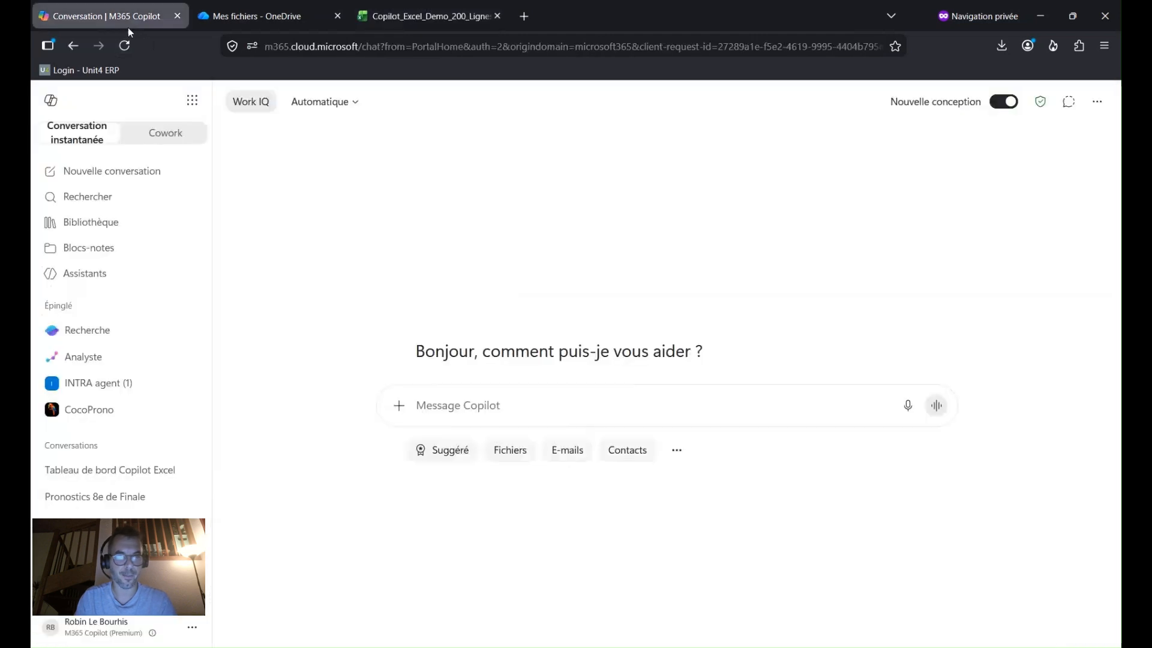
{"action": "type", "text": "Génère"}
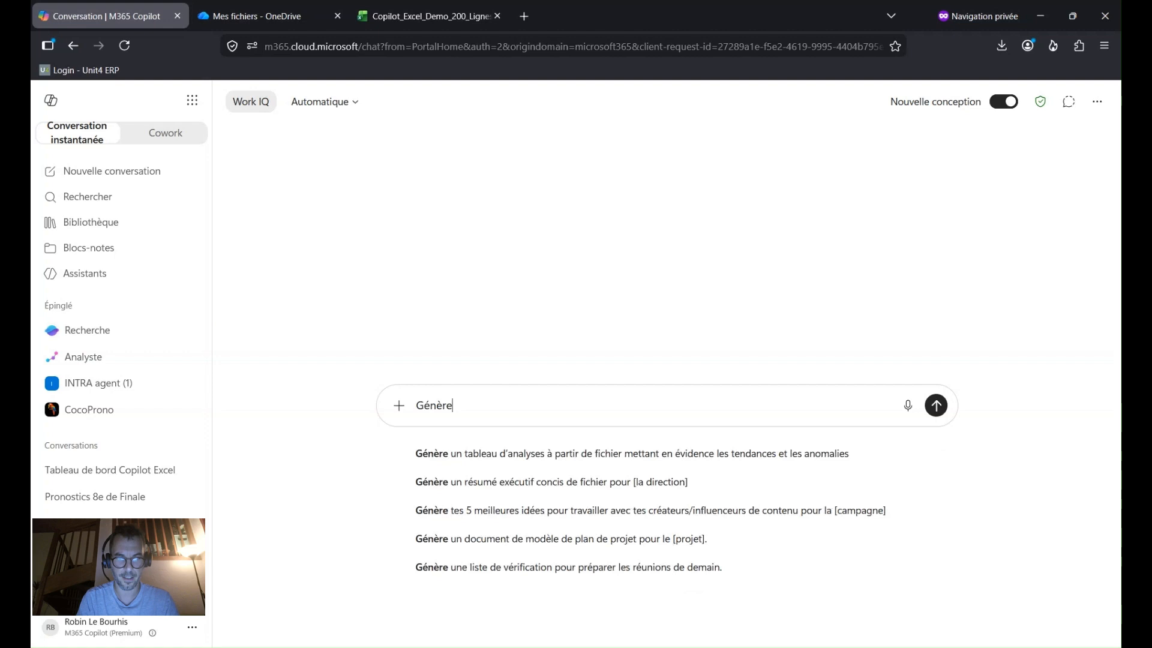
{"action": "type", "text": " moi un t"}
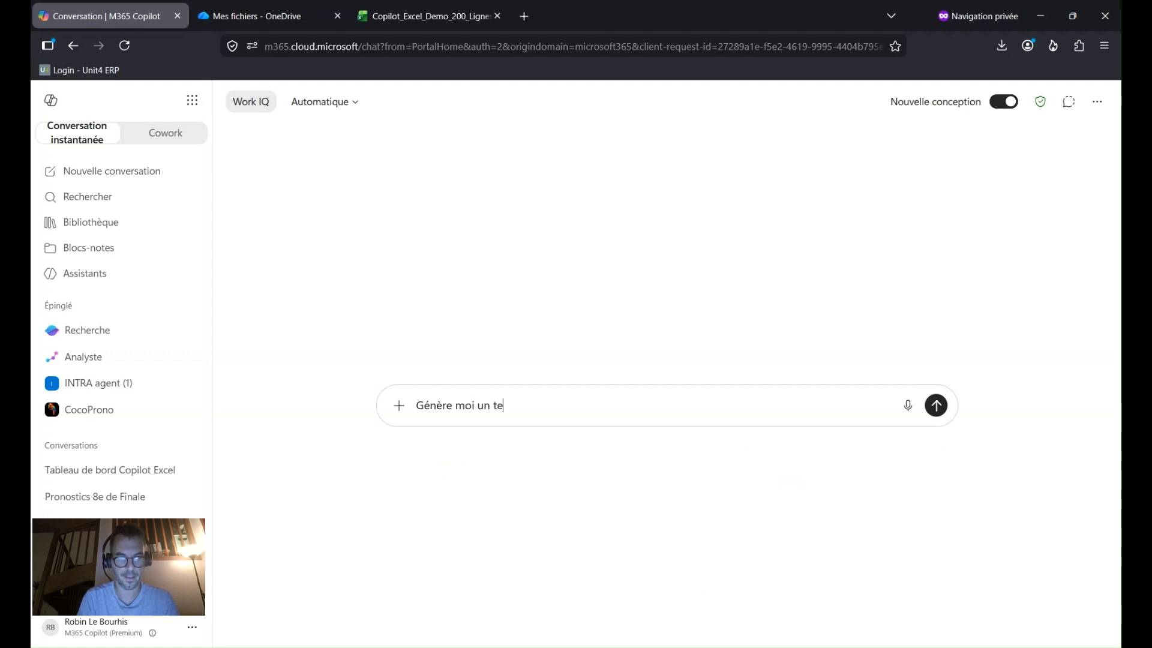
{"action": "type", "text": "ableau d"}
{"action": "type", "text": "e de bord HTML"}
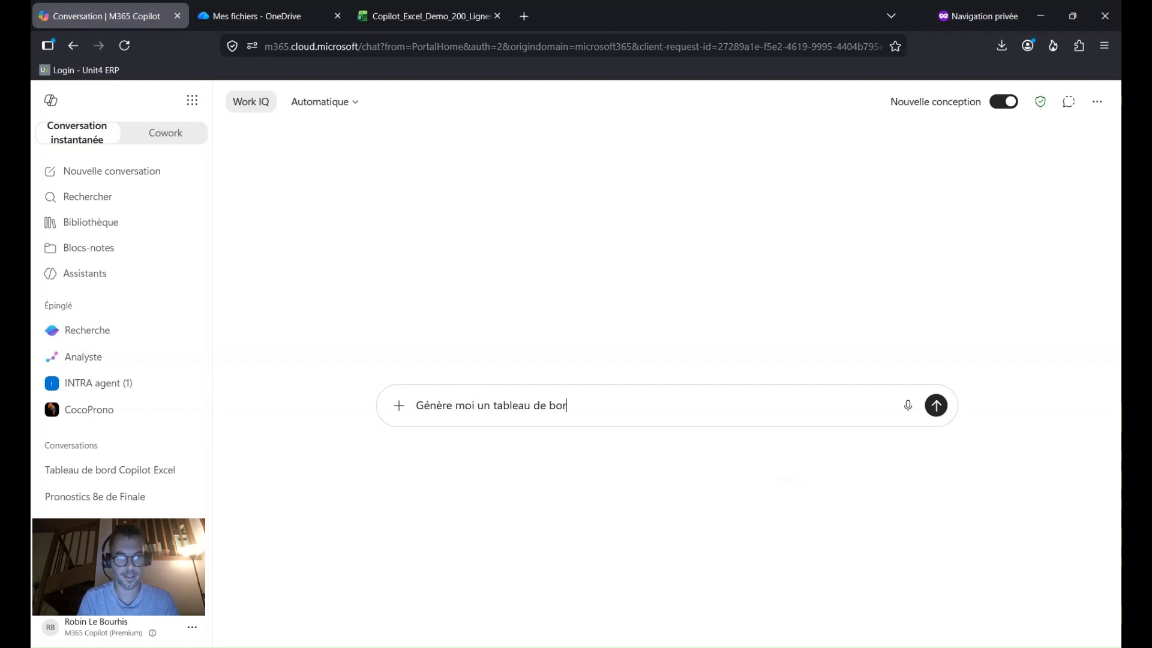
Complete the prompt with "de" and a file reference to Copilot_Excel_Demo_200_Lignes.xlsx, and send it.
{"action": "type", "text": " de /"}
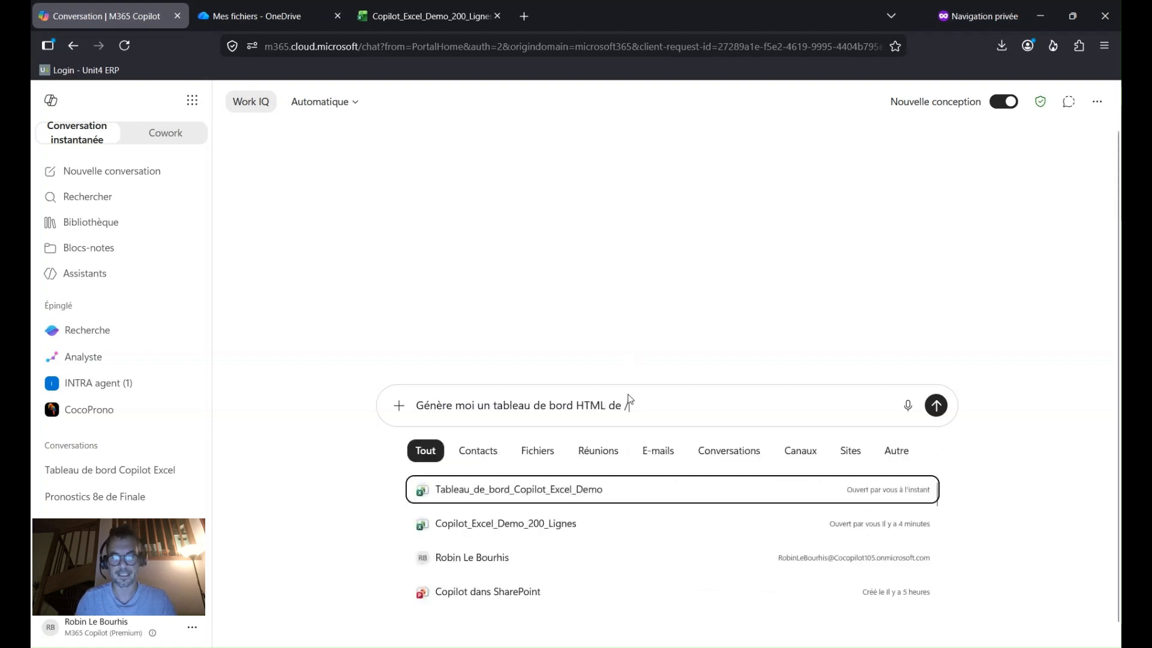
{"action": "left_click", "coordinate": [589, 494]}
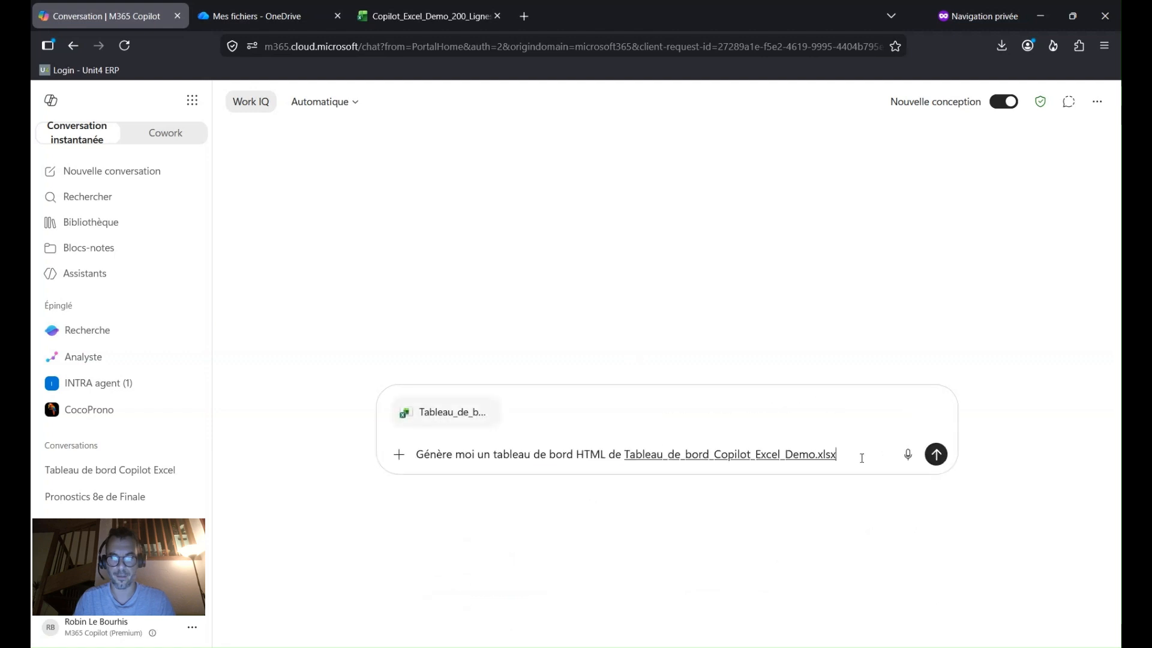
{"action": "key", "text": "BackSpace"}
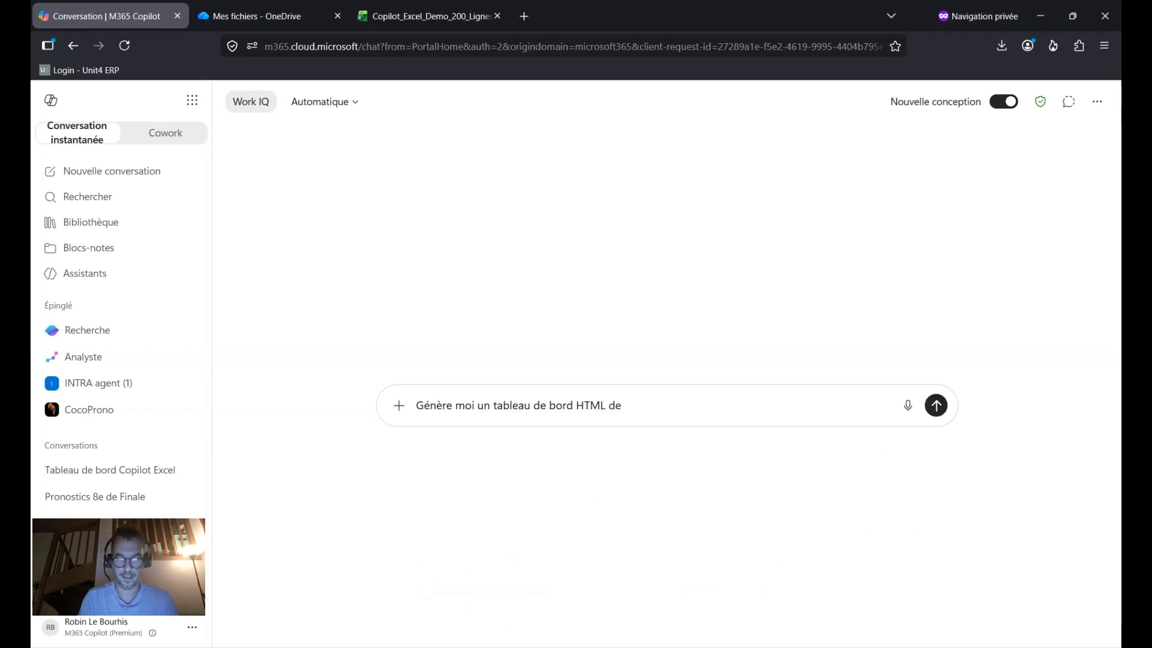
{"action": "type", "text": "/"}
{"action": "left_click", "coordinate": [535, 526]}
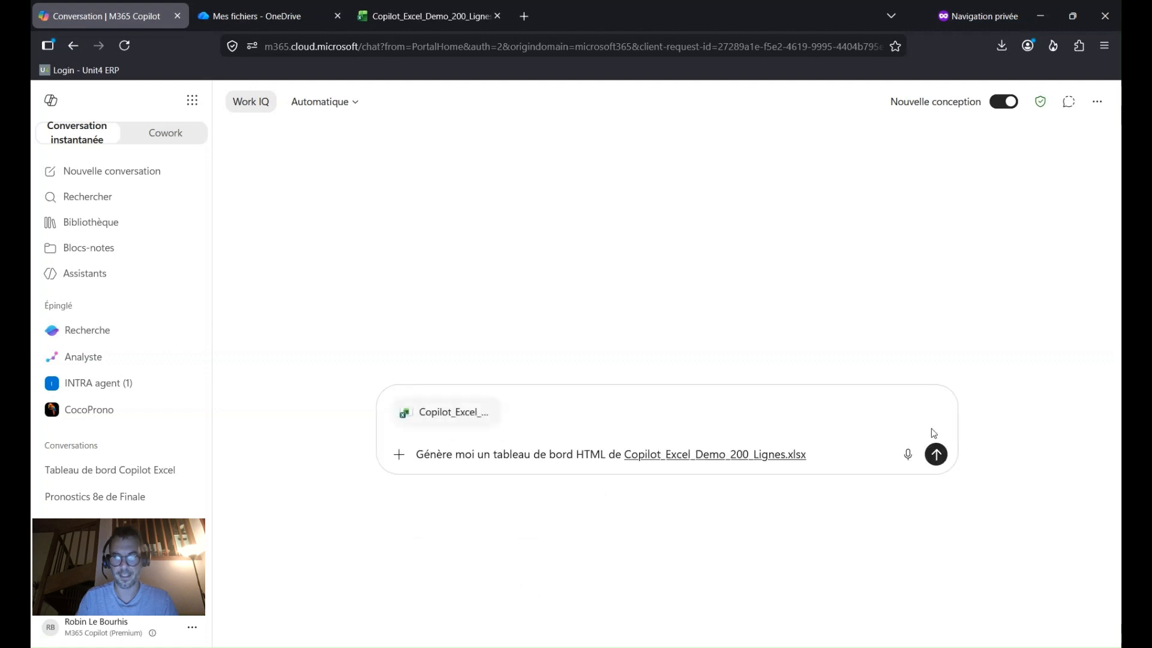
{"action": "left_click", "coordinate": [933, 456]}
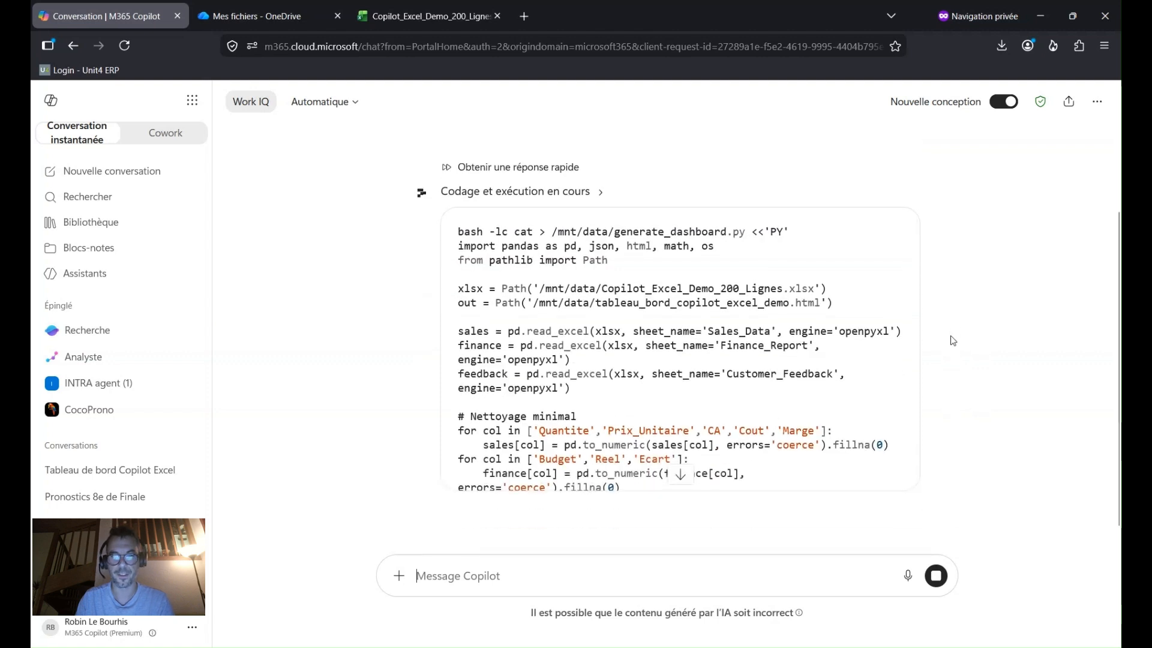
Look back at the sent request and the source workbook in Excel, and return to the Copilot conversation.
{"action": "scroll", "coordinate": [954, 346], "scroll_direction": "up", "scroll_amount": 2}
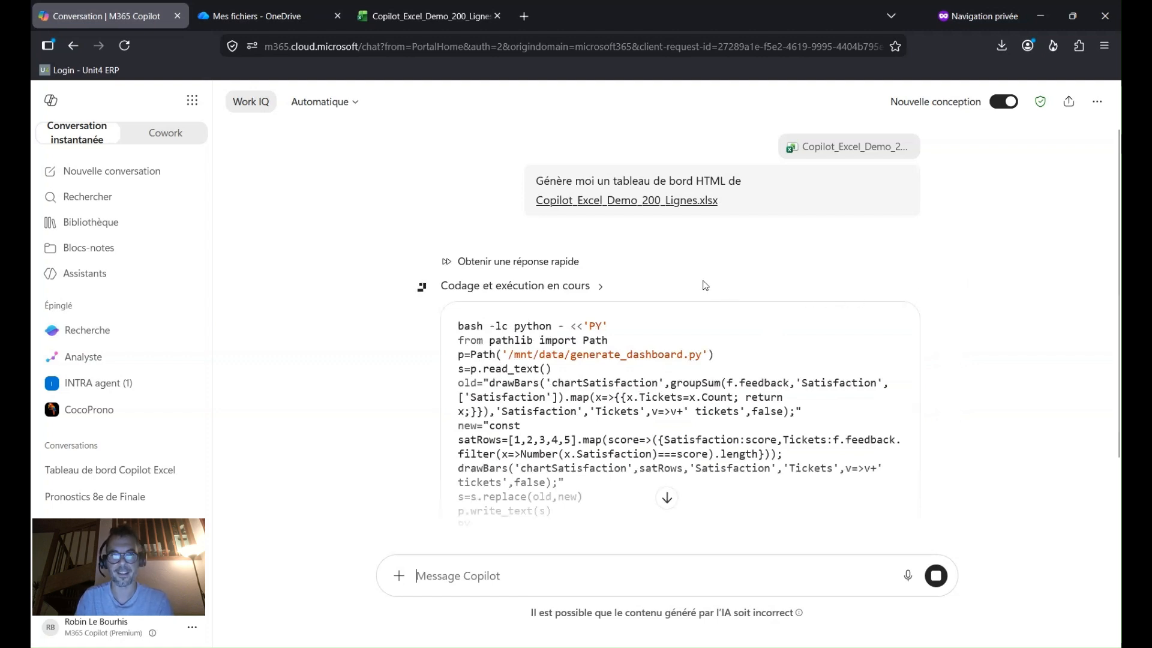
{"action": "left_click", "coordinate": [427, 16]}
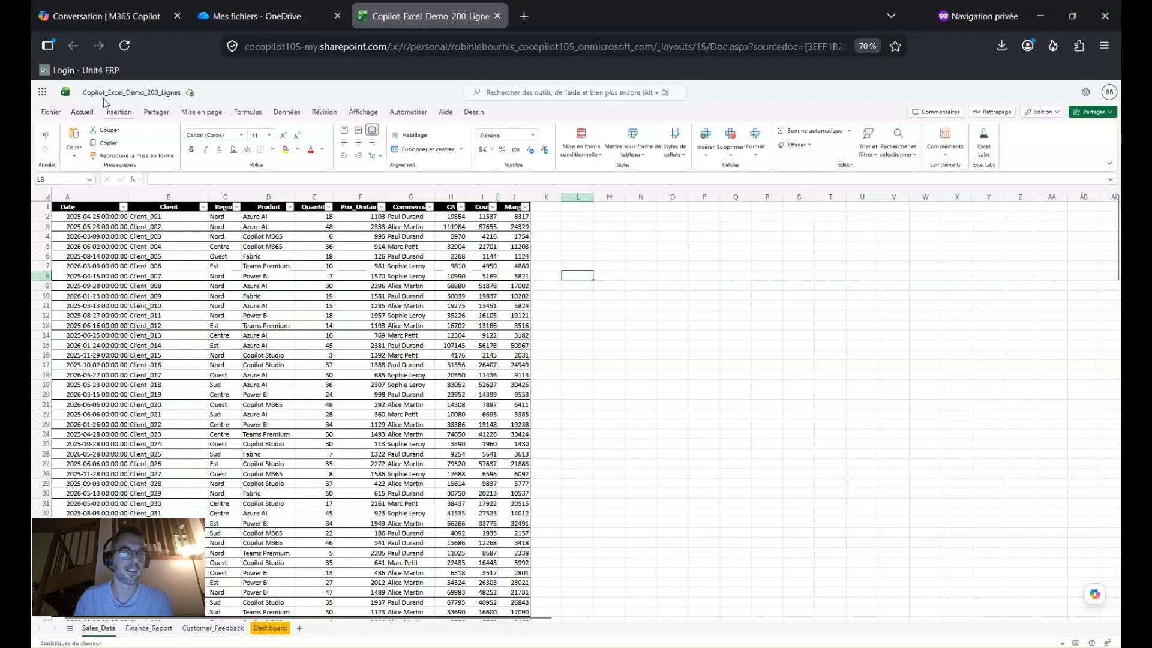
{"action": "left_click", "coordinate": [105, 16]}
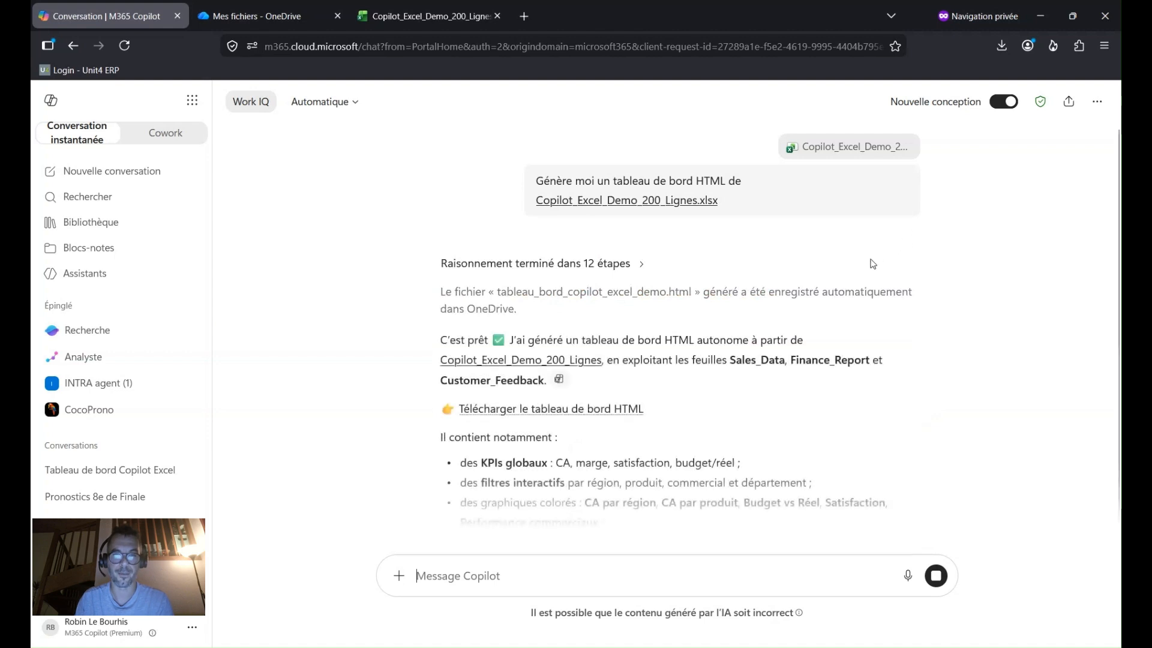
Open the generated HTML dashboard from Copilot's answer and review its indicators, charts and tables from start to end.
{"action": "left_click", "coordinate": [541, 414]}
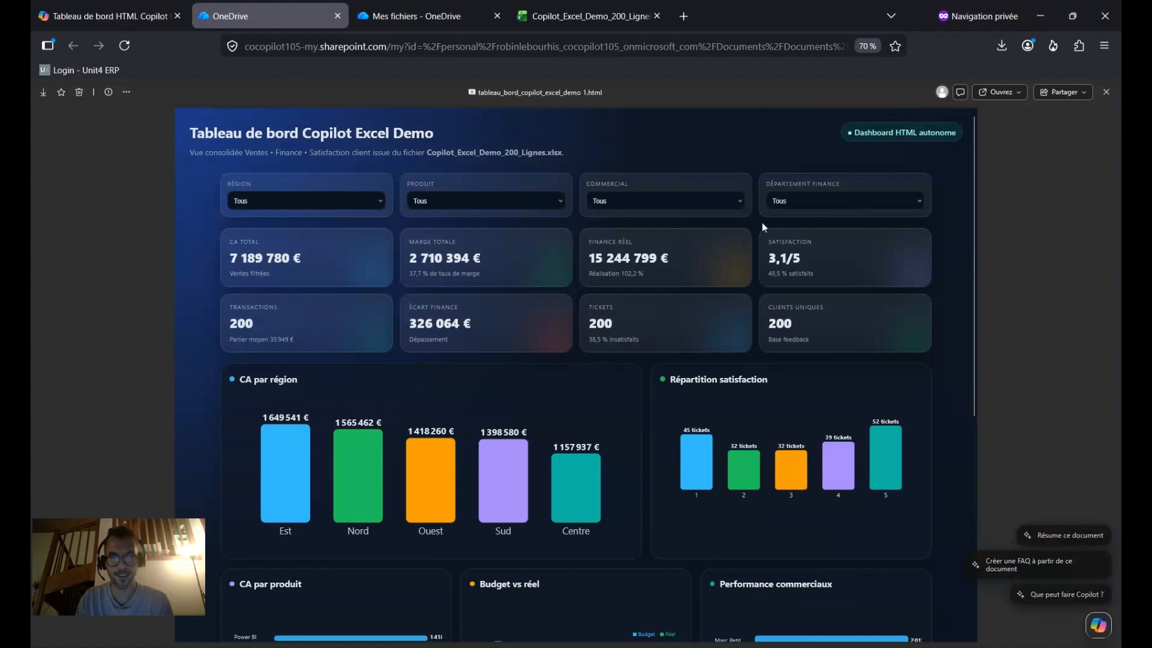
{"action": "scroll", "coordinate": [959, 268], "scroll_direction": "down", "scroll_amount": 3}
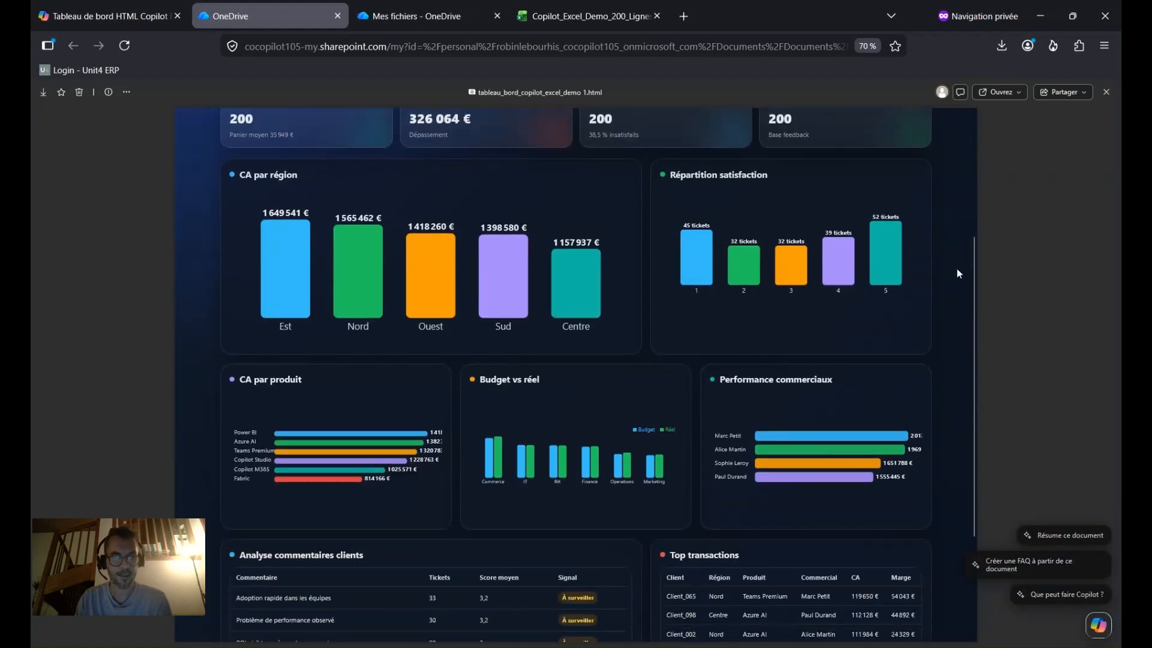
{"action": "scroll", "coordinate": [957, 289], "scroll_direction": "up", "scroll_amount": 3}
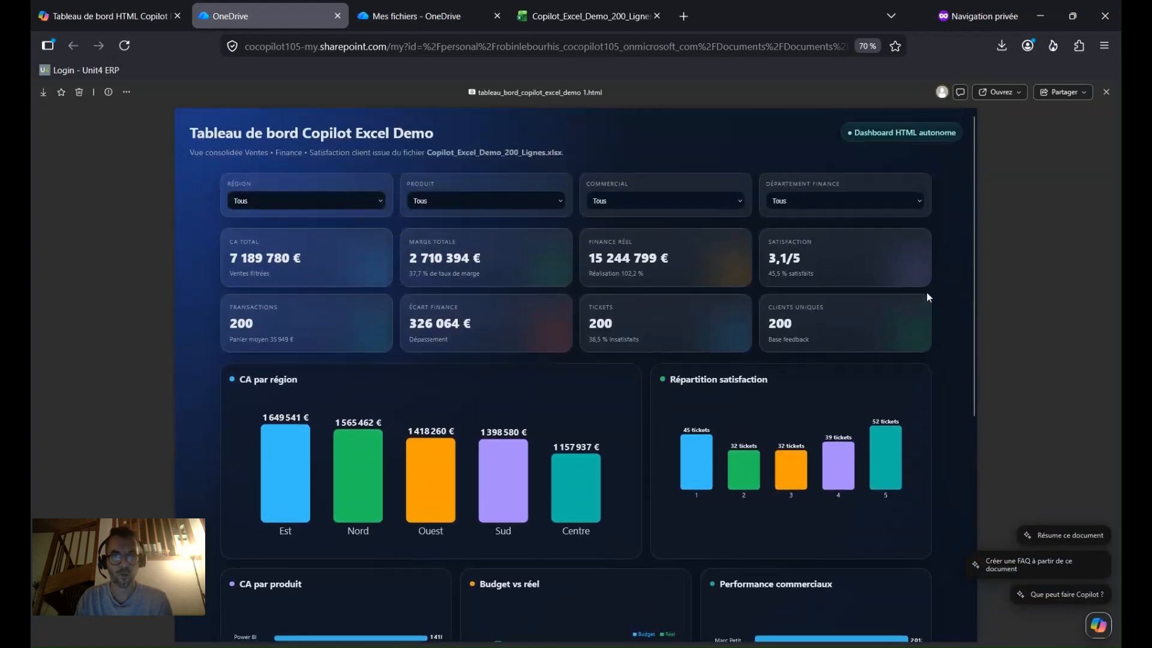
{"action": "scroll", "coordinate": [927, 294], "scroll_direction": "down", "scroll_amount": 5}
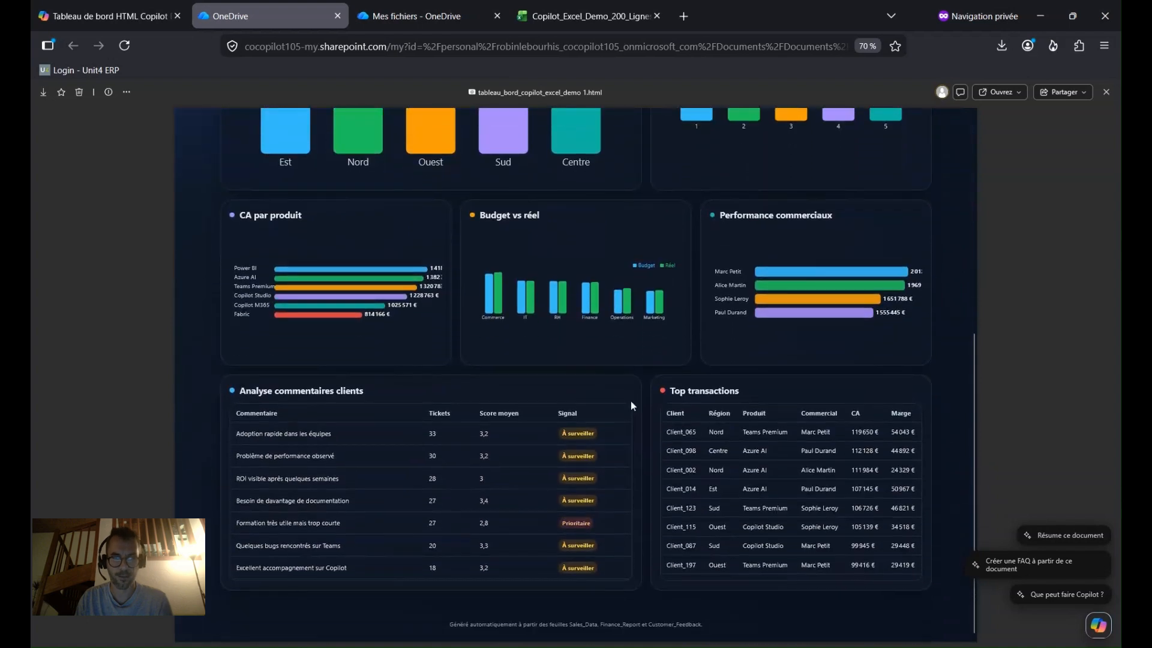
{"action": "scroll", "coordinate": [636, 390], "scroll_direction": "up", "scroll_amount": 5}
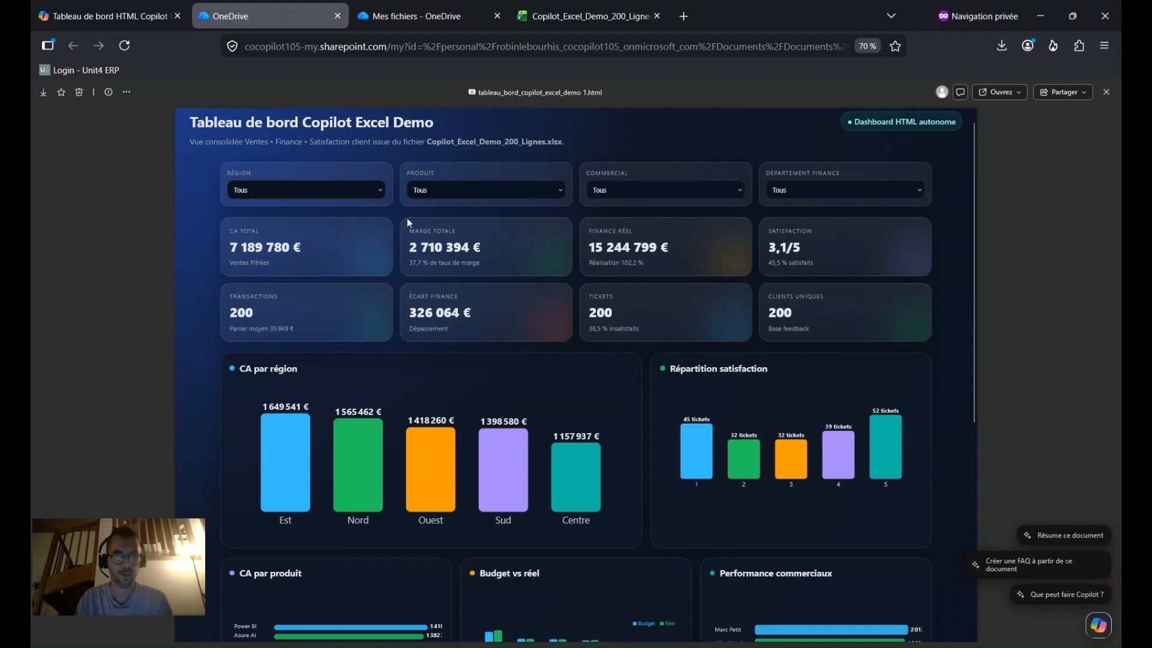
Try the dashboard's filters with region Est and product Copilot Studio, resetting each one to Tous.
{"action": "left_click", "coordinate": [289, 234]}
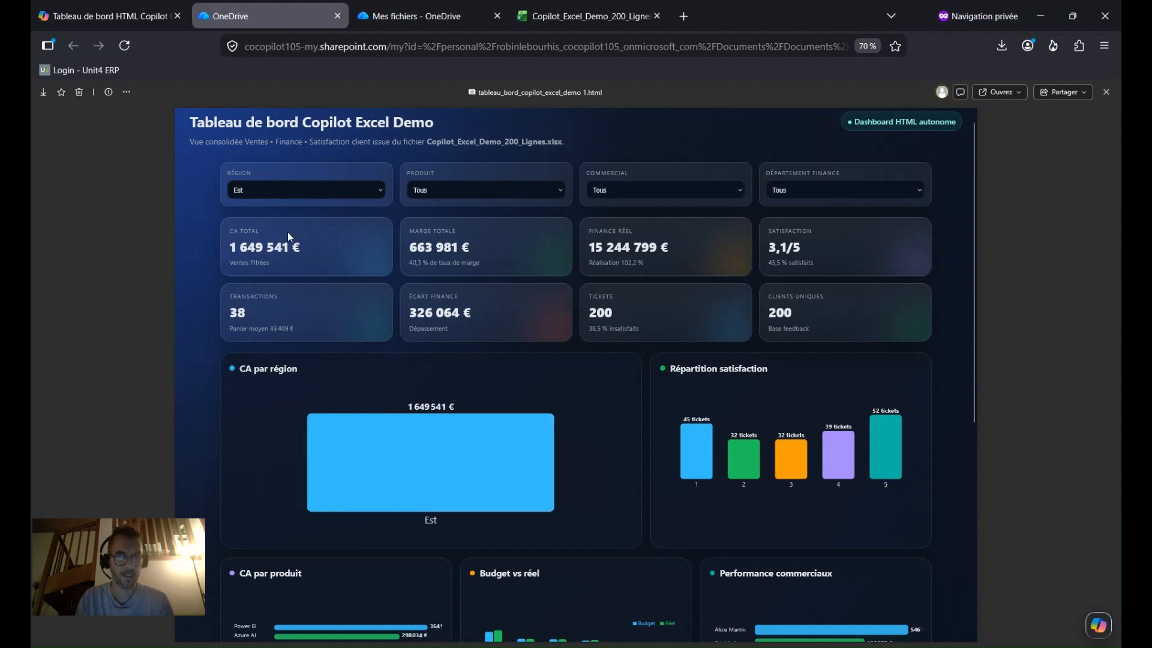
{"action": "left_click", "coordinate": [297, 191]}
{"action": "left_click", "coordinate": [283, 210]}
{"action": "left_click", "coordinate": [455, 191]}
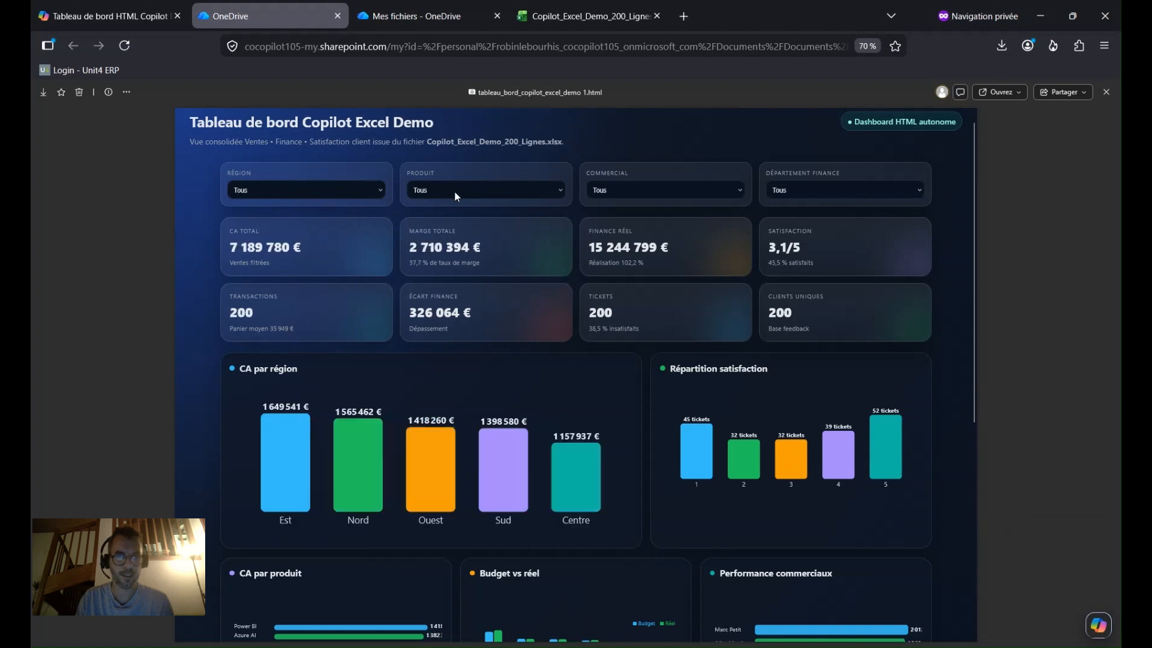
{"action": "left_click", "coordinate": [455, 249]}
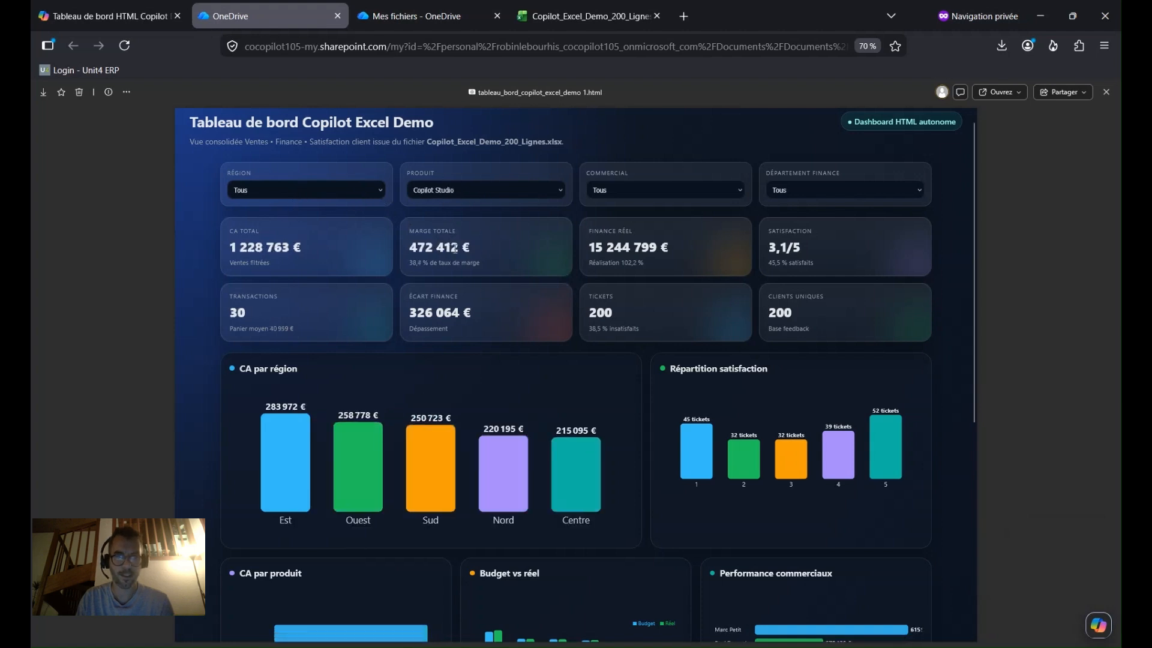
{"action": "left_click", "coordinate": [499, 192]}
{"action": "left_click", "coordinate": [479, 214]}
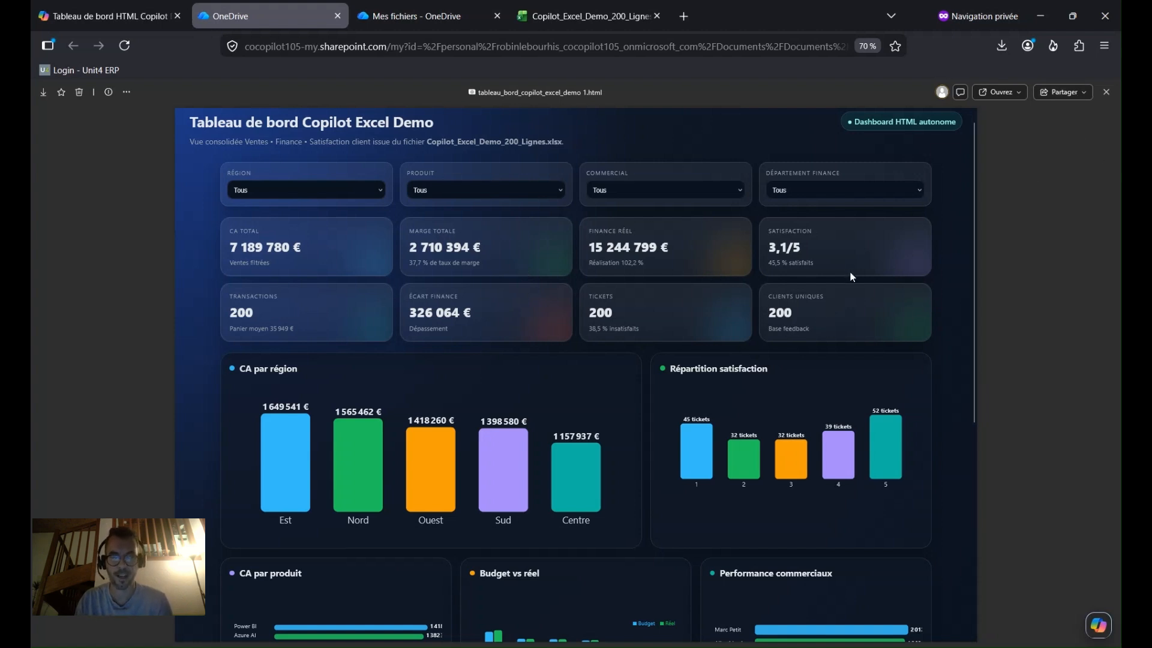
Open Copilot in the Excel workbook and compare its dashboard request with the HTML prompt in the M365 Copilot chat.
{"action": "scroll", "coordinate": [837, 322], "scroll_direction": "down", "scroll_amount": 2}
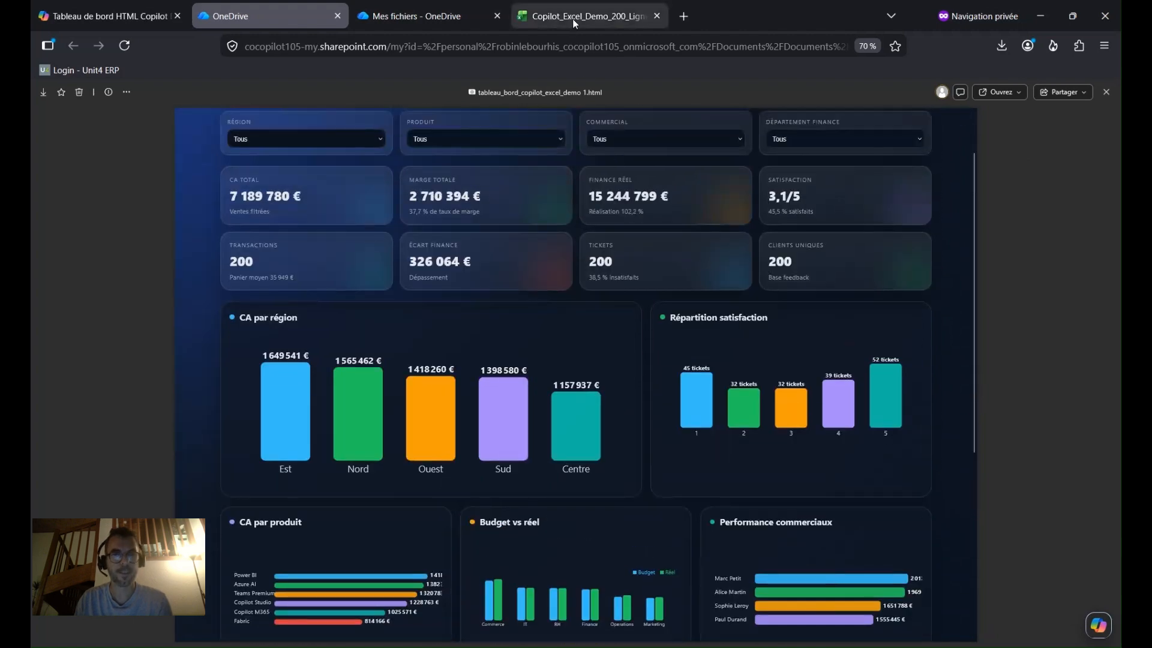
{"action": "left_click", "coordinate": [572, 19]}
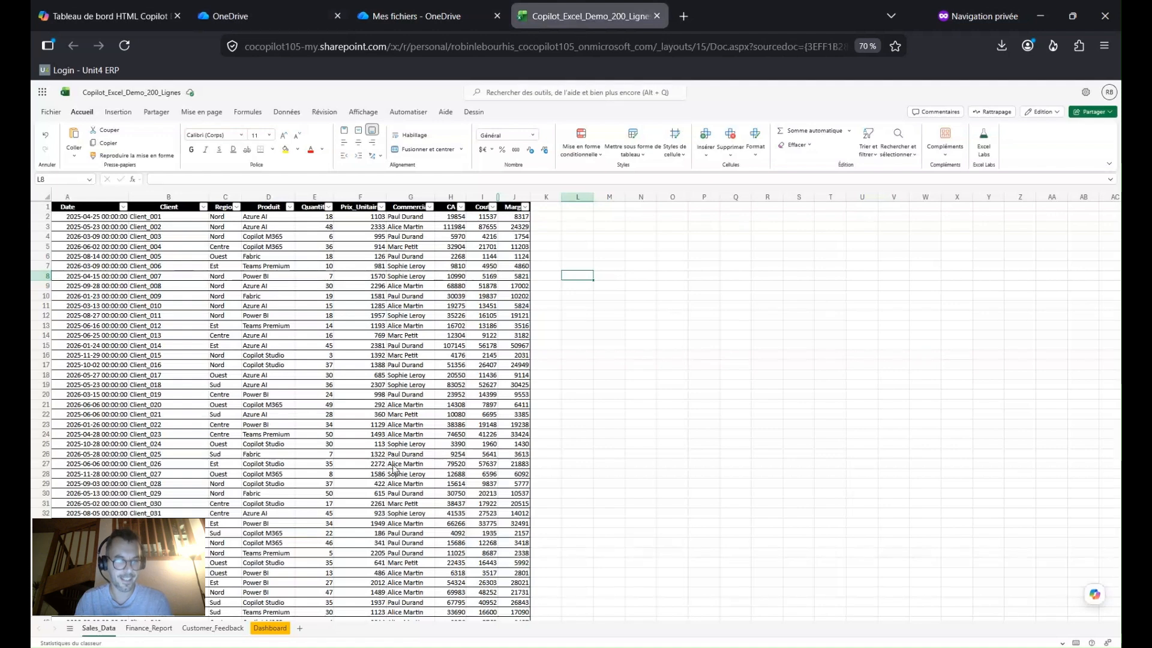
{"action": "left_click", "coordinate": [1095, 597]}
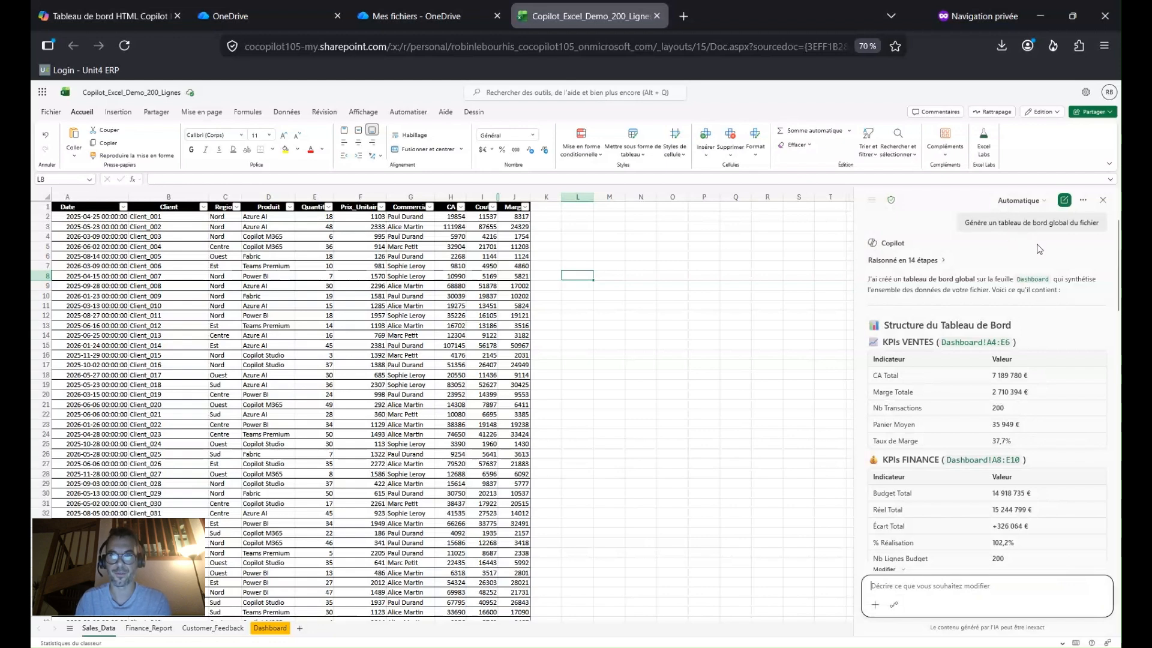
{"action": "left_click", "coordinate": [102, 17]}
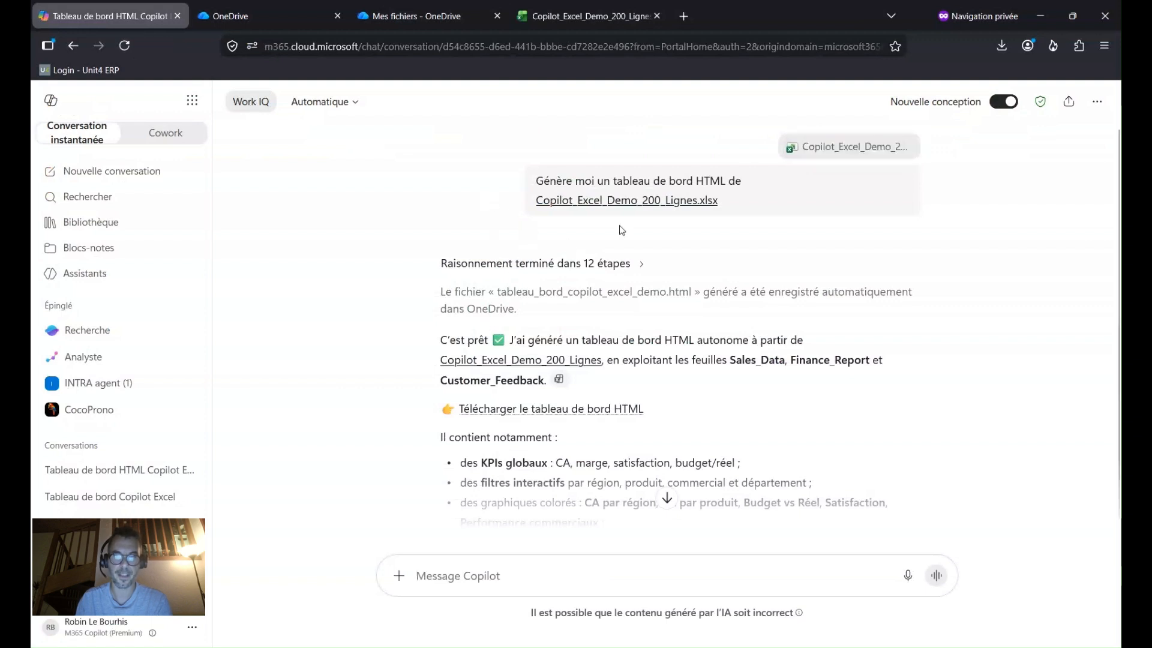
{"action": "left_click", "coordinate": [666, 203]}
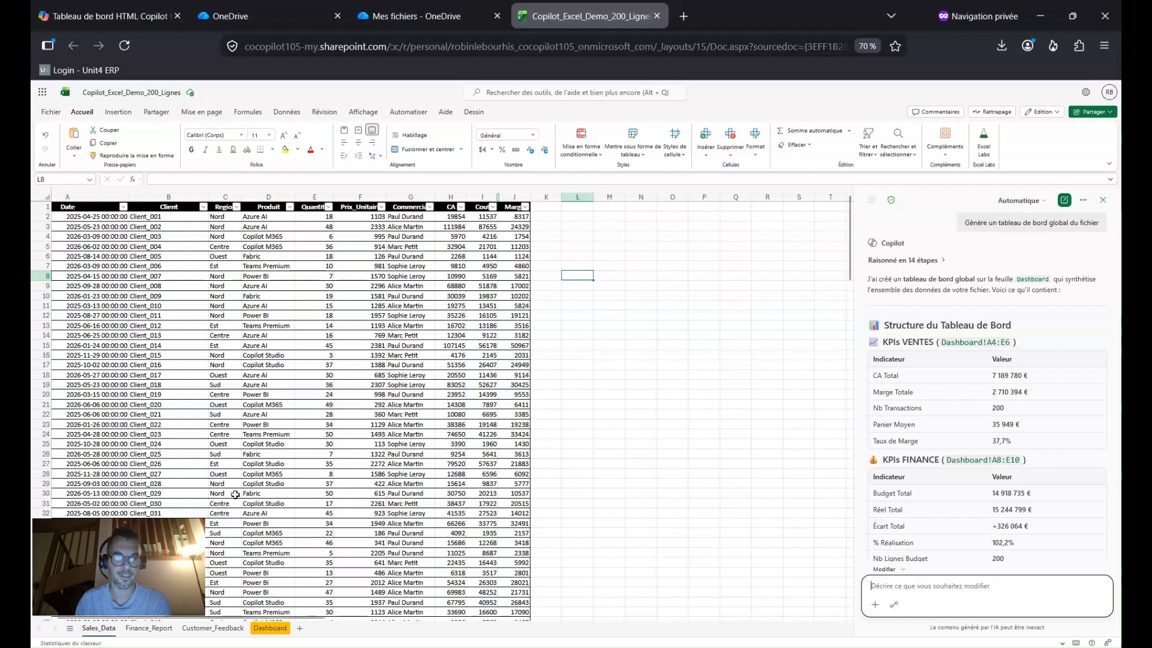
Look through the workbook's Finance_Report and Customer_Feedback sheets and return to Sales_Data.
{"action": "left_click", "coordinate": [164, 628]}
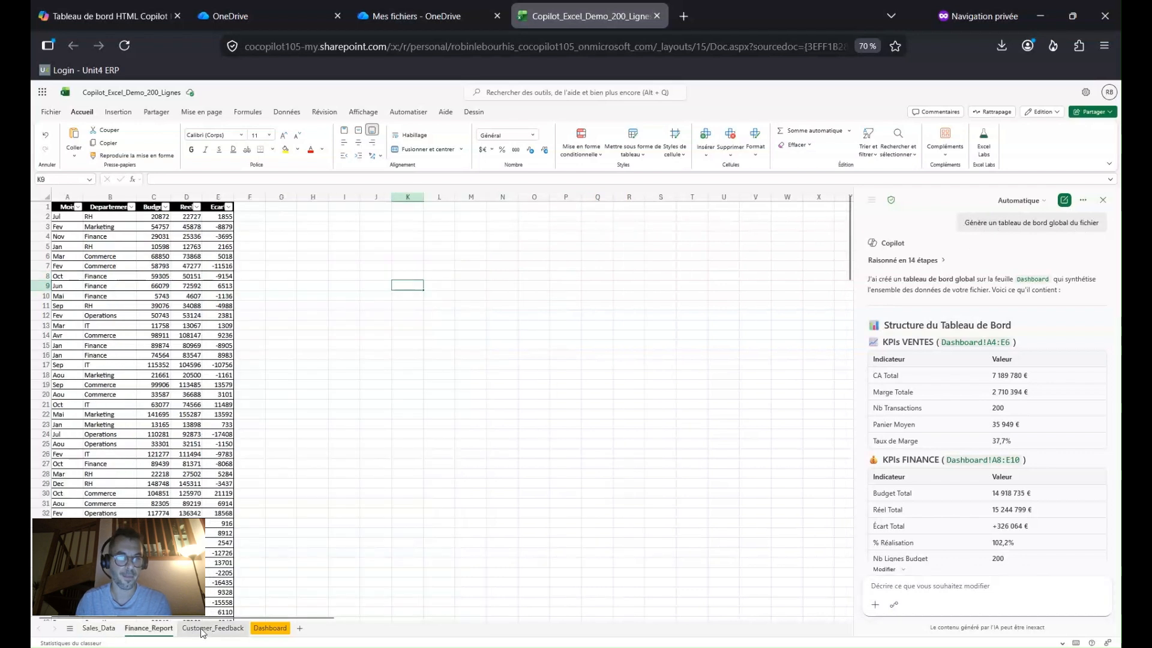
{"action": "left_click", "coordinate": [191, 628]}
{"action": "left_click", "coordinate": [98, 629]}
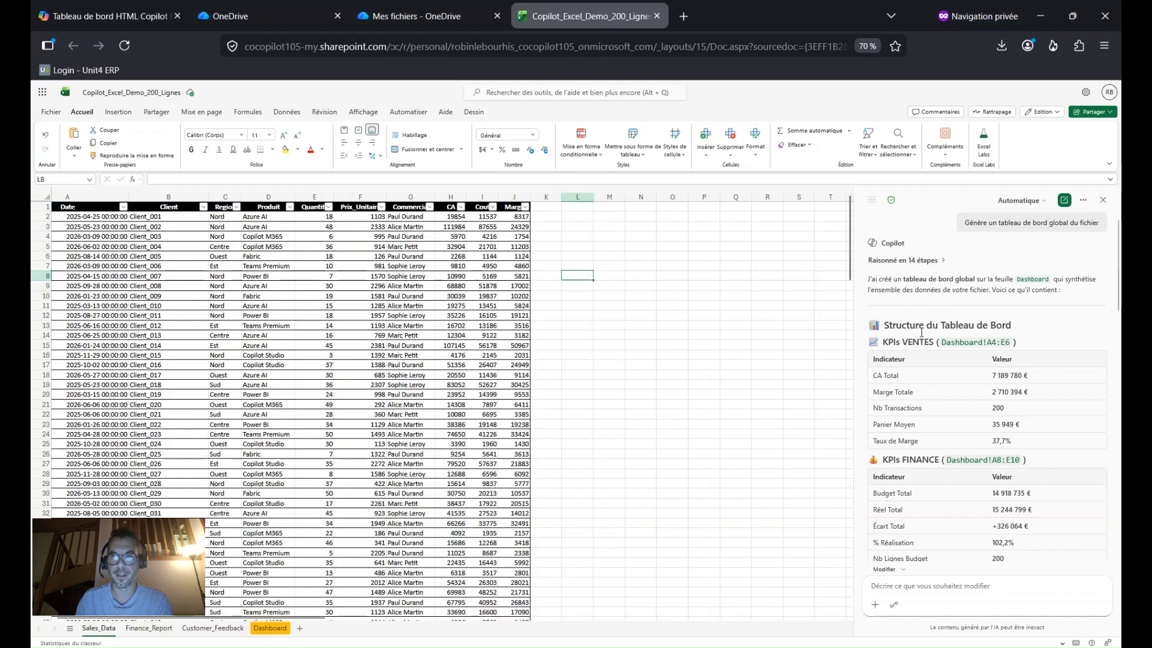
Read through Copilot's summary of the global dashboard in Excel and display the Dashboard sheet.
{"action": "scroll", "coordinate": [1012, 293], "scroll_direction": "down", "scroll_amount": 5}
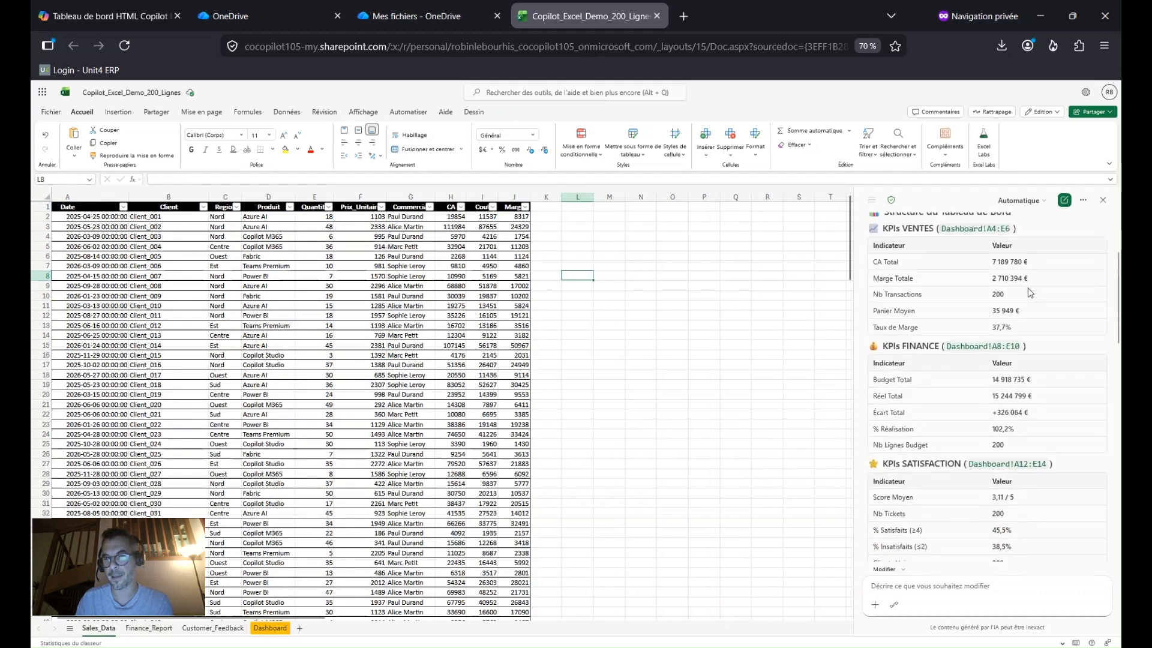
{"action": "scroll", "coordinate": [1029, 288], "scroll_direction": "down", "scroll_amount": 10}
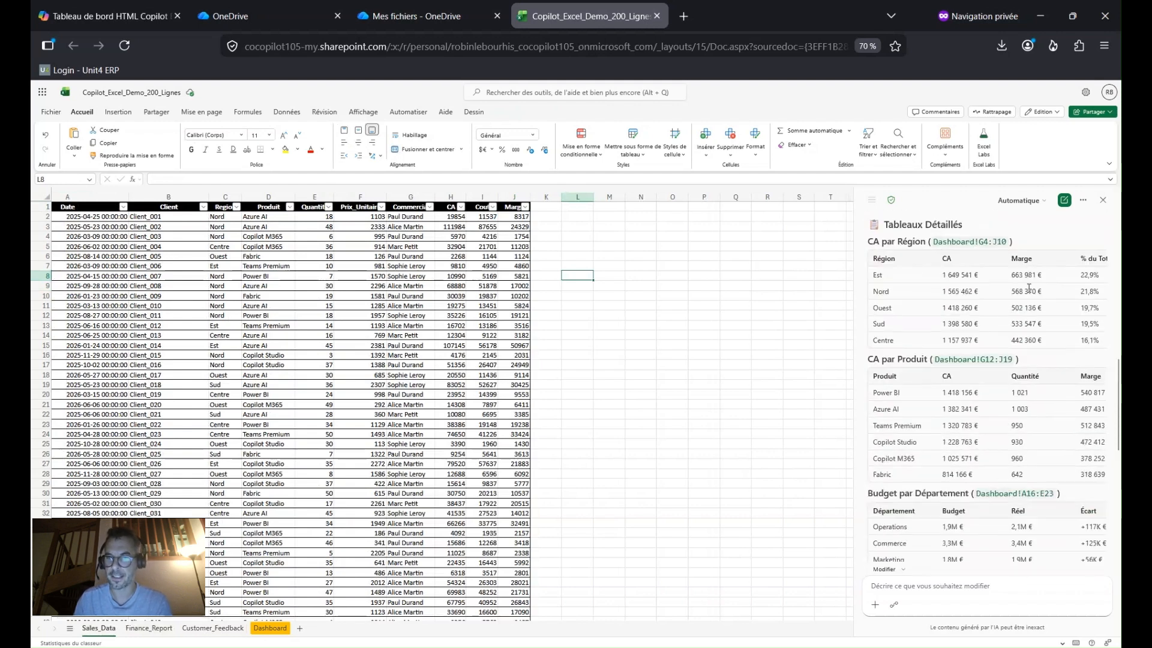
{"action": "scroll", "coordinate": [1031, 303], "scroll_direction": "up", "scroll_amount": 12}
{"action": "scroll", "coordinate": [1031, 303], "scroll_direction": "up", "scroll_amount": 4}
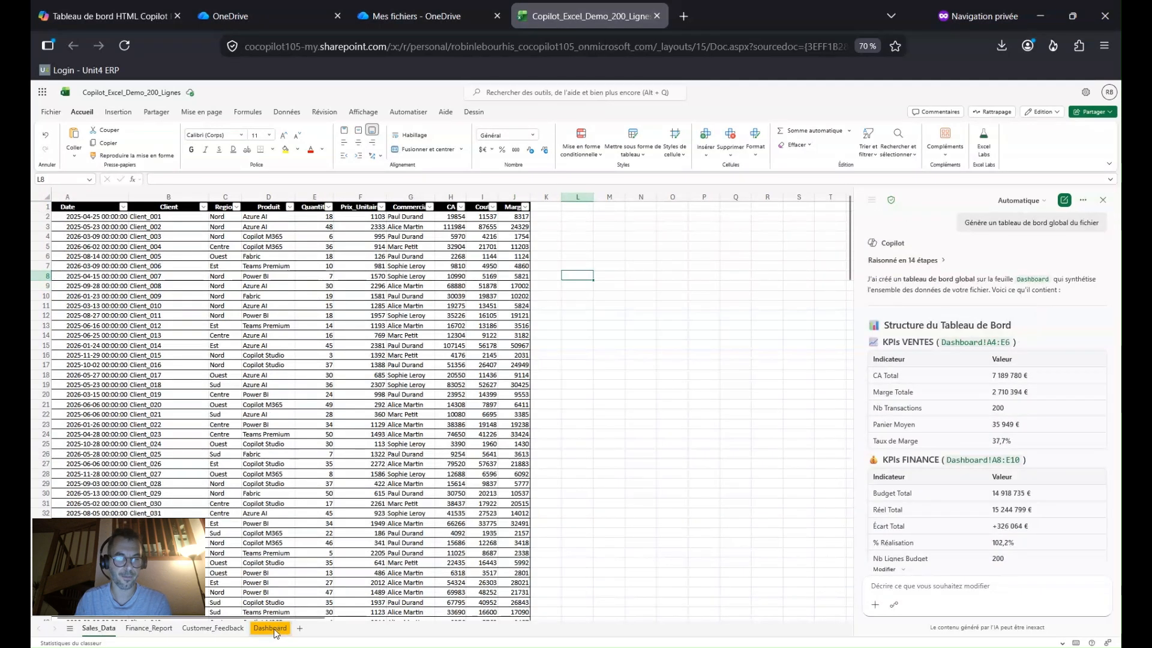
{"action": "left_click", "coordinate": [272, 628]}
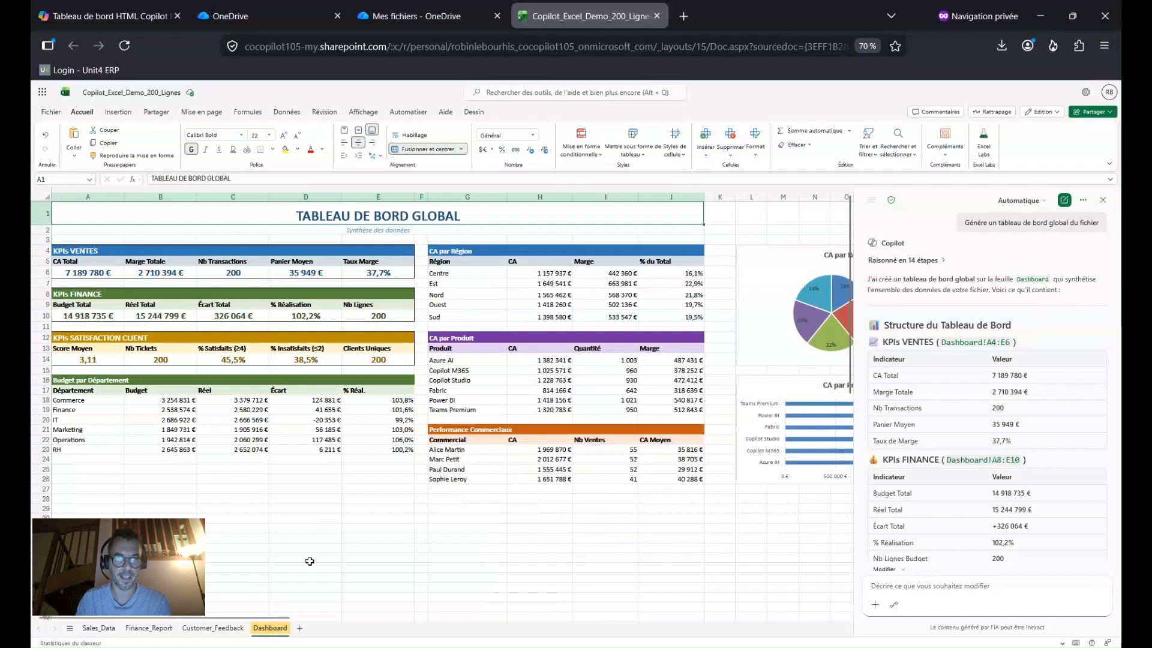
Examine the whole Dashboard sheet and inspect the formula behind Nord's CA in the CA par Région table.
{"action": "key", "text": "ctrl+minus"}
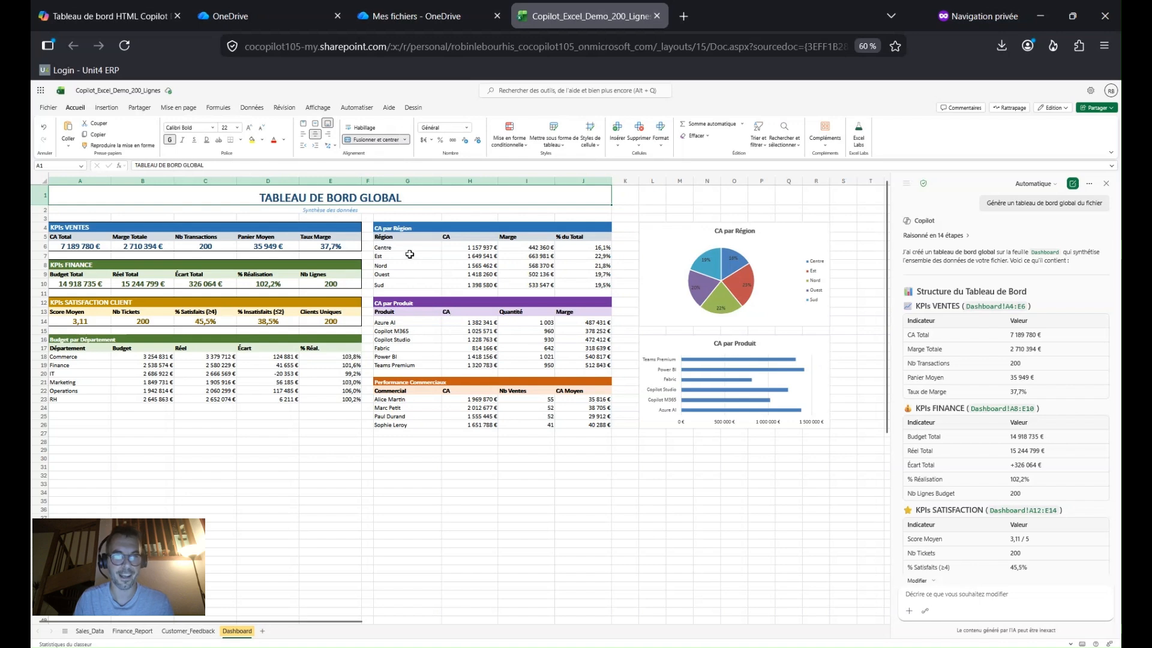
{"action": "left_click", "coordinate": [463, 265]}
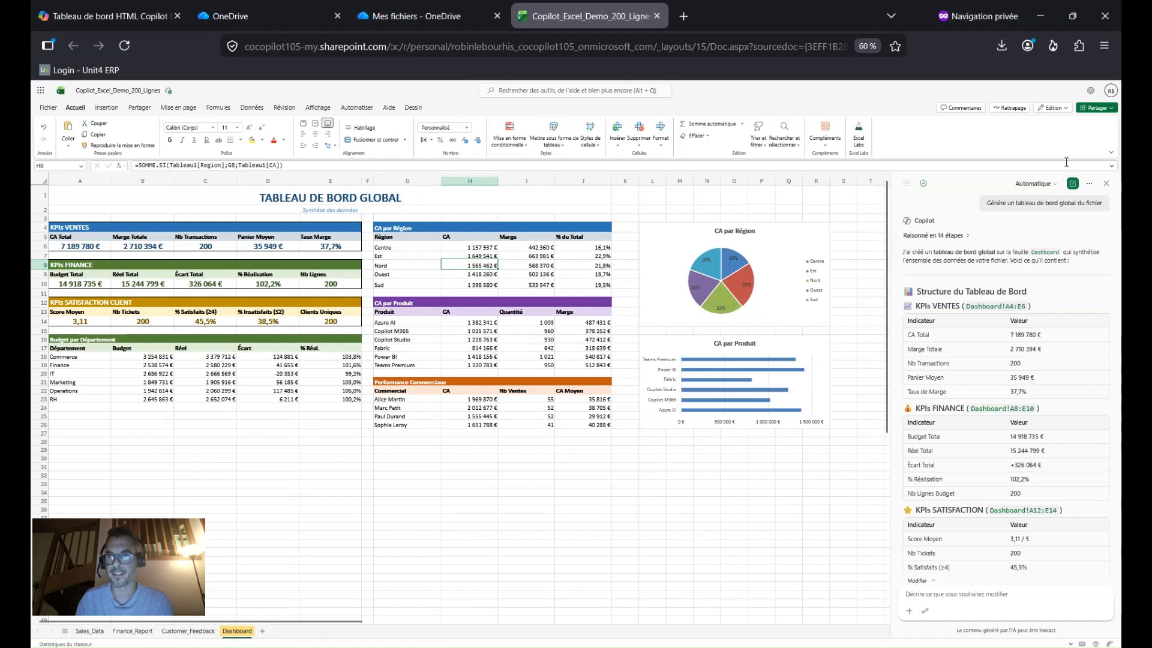
Close and reopen Copilot in the workbook, start a new conversation and check which models it offers, keeping Automatique.
{"action": "left_click", "coordinate": [1104, 184]}
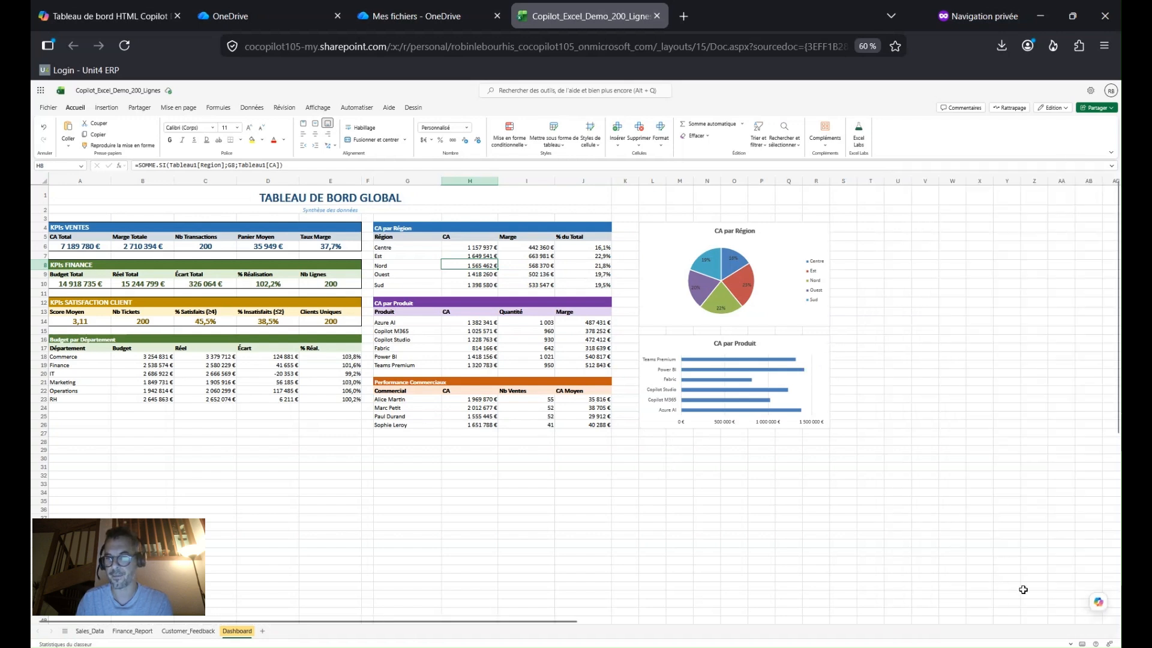
{"action": "left_click", "coordinate": [1099, 605]}
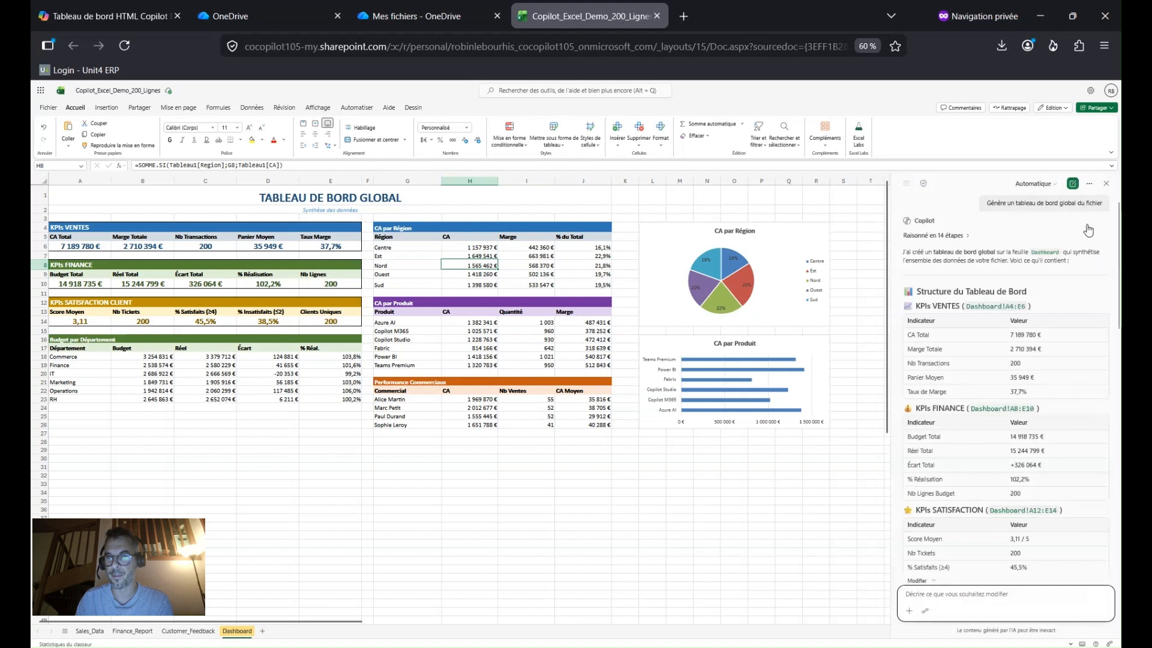
{"action": "left_click", "coordinate": [1072, 185]}
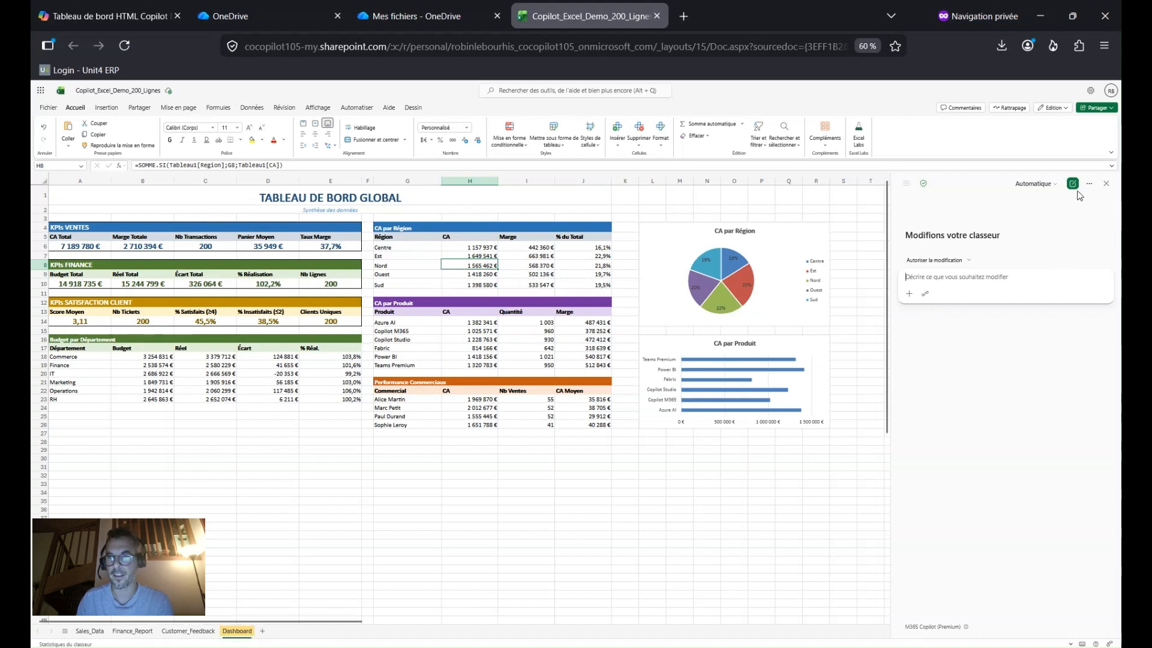
{"action": "left_click", "coordinate": [1037, 185]}
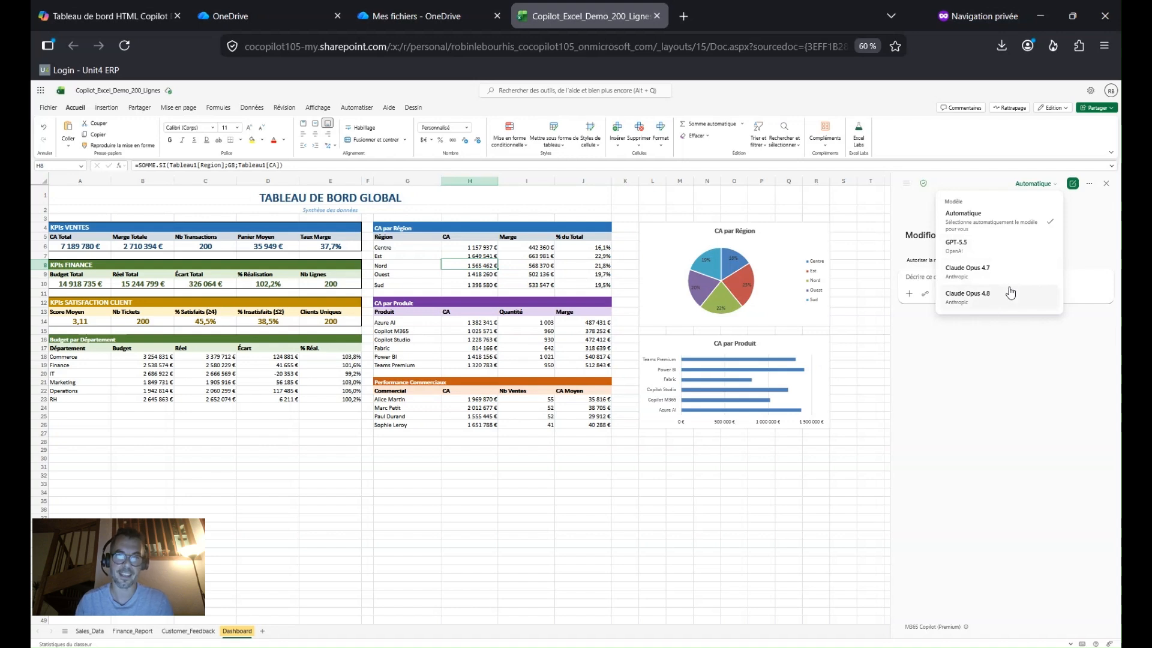
{"action": "left_click", "coordinate": [1089, 252]}
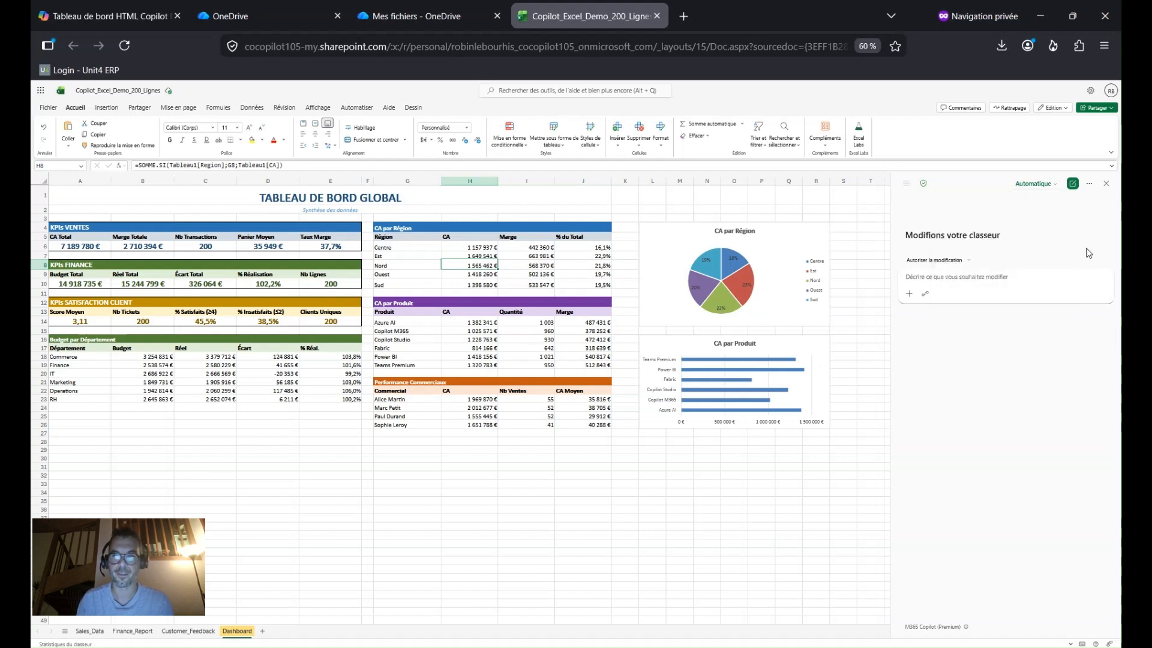